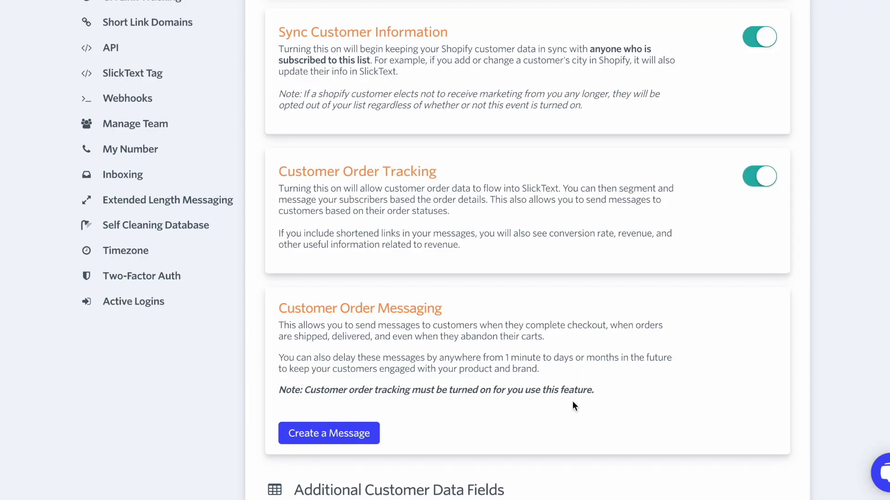
Save the Shopify integration settings with Total Spent, last Order Date and last Order Value enabled
scroll(572, 401, "down", 12)
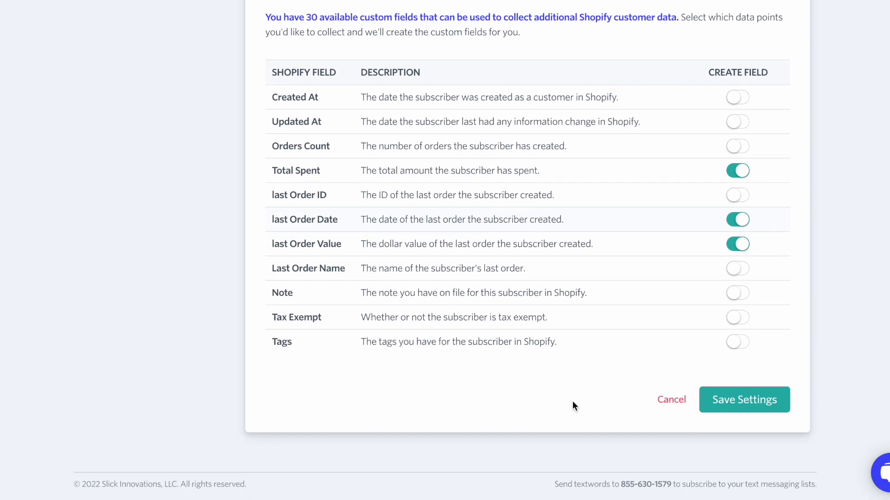
left_click(736, 399)
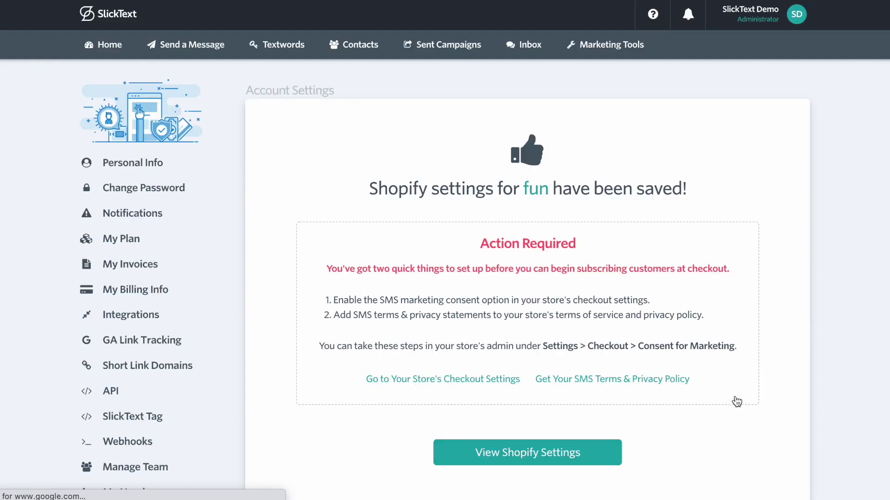
Highlight both Action Required items, including the SMS terms step, on the confirmation page
scroll(737, 402, "down", 1)
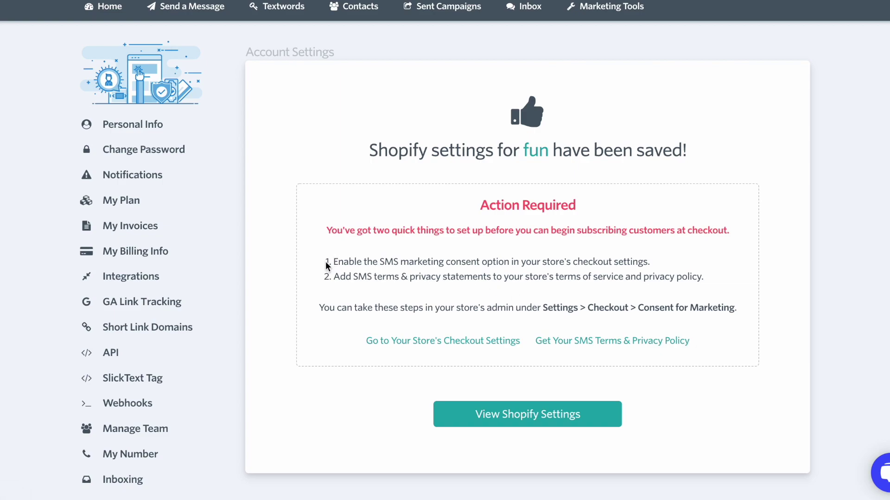
left_click_drag(326, 261, 652, 264)
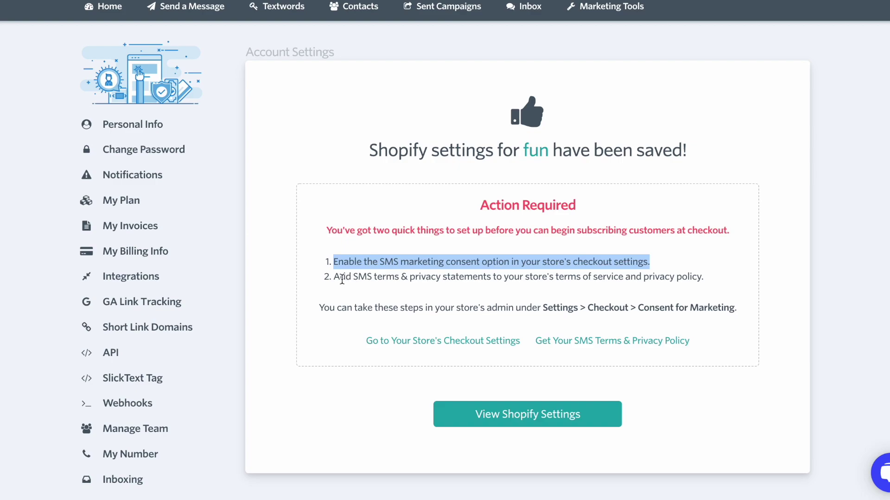
left_click_drag(334, 277, 712, 280)
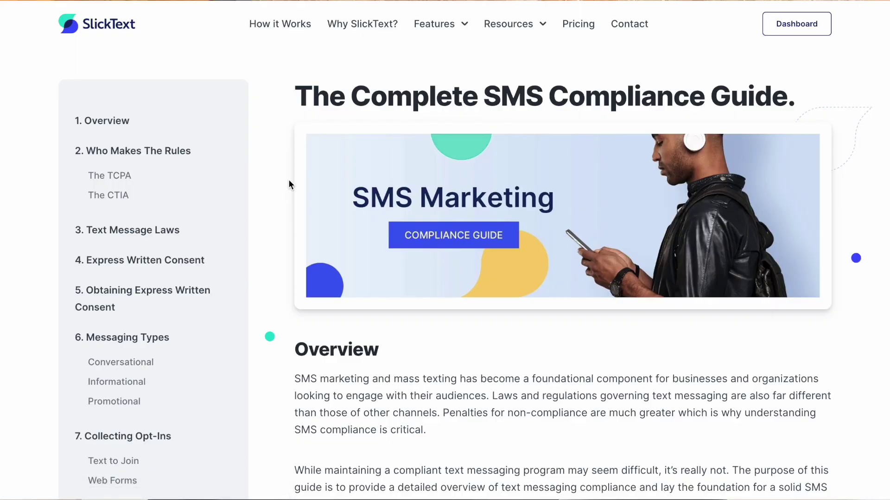
scroll(288, 180, "down", 2)
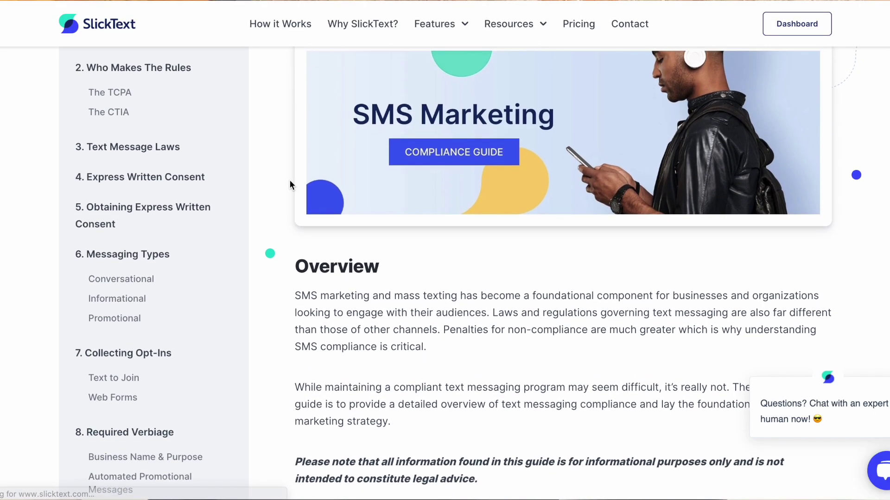
scroll(290, 181, "down", 5)
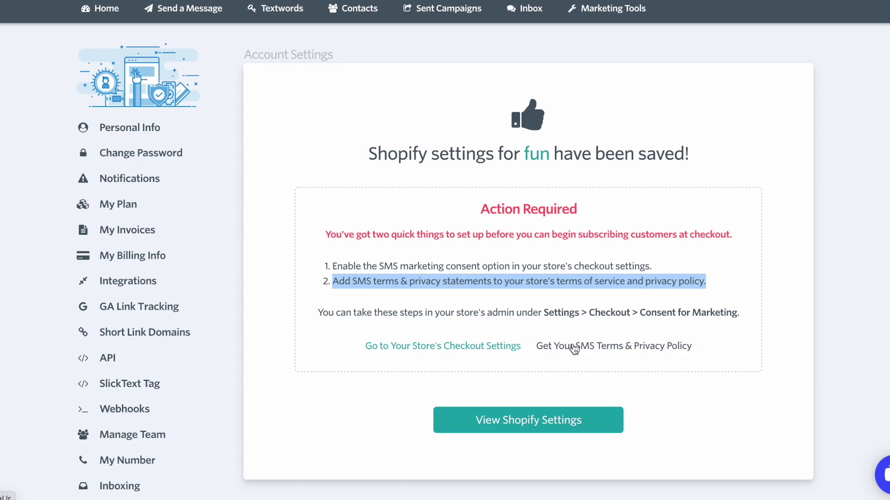
Enable and save SMS marketing consent in Shopify checkout settings, then go to the legal policies page
left_click(505, 358)
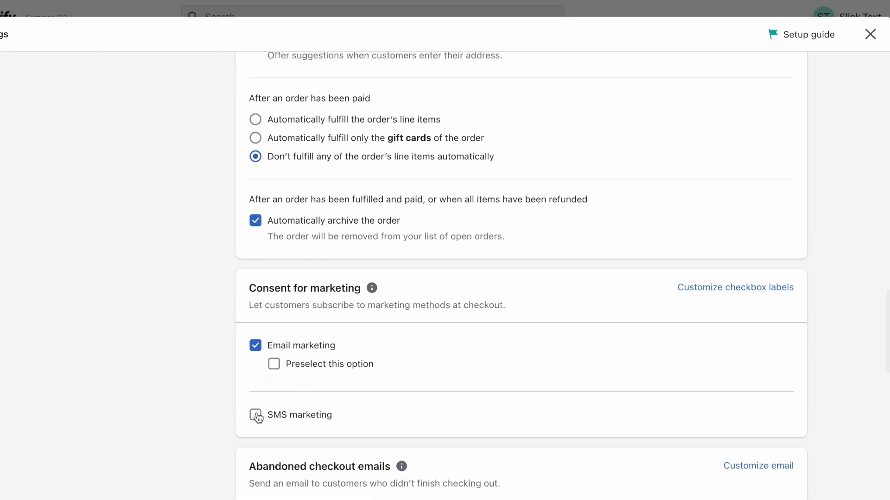
left_click(255, 415)
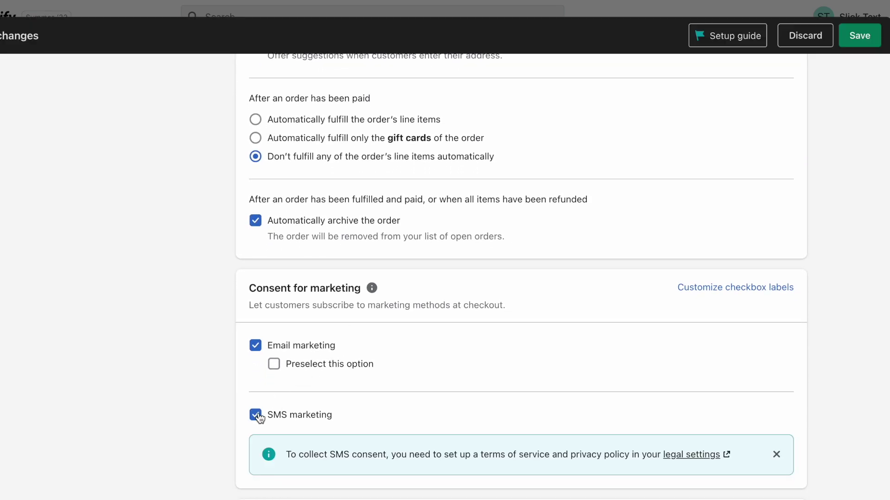
left_click(850, 42)
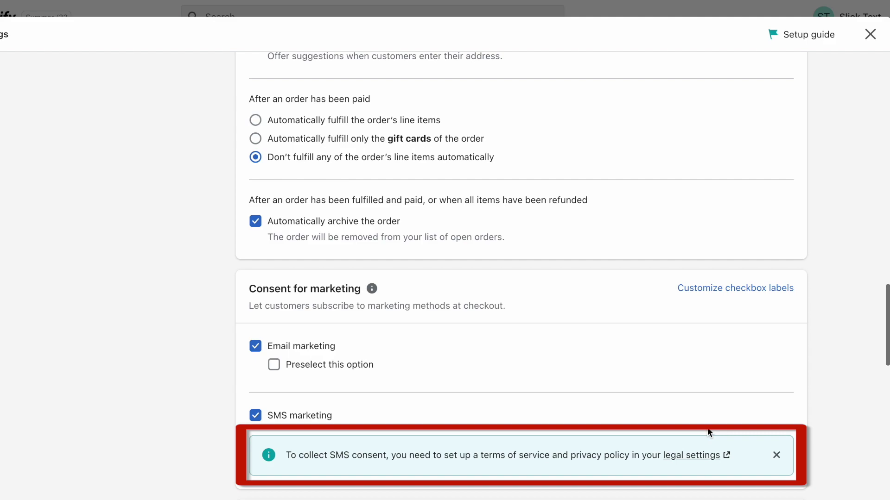
left_click(700, 455)
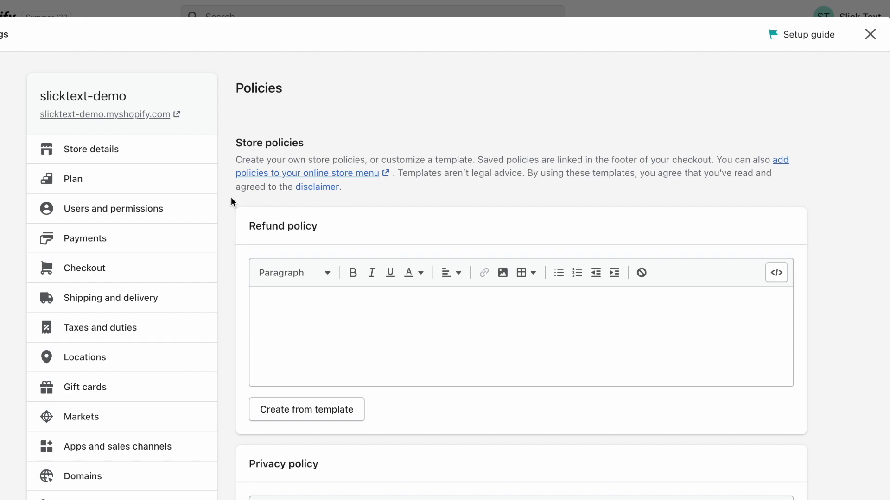
Replace the store's privacy policy with Shopify's template text
scroll(233, 200, "down", 6)
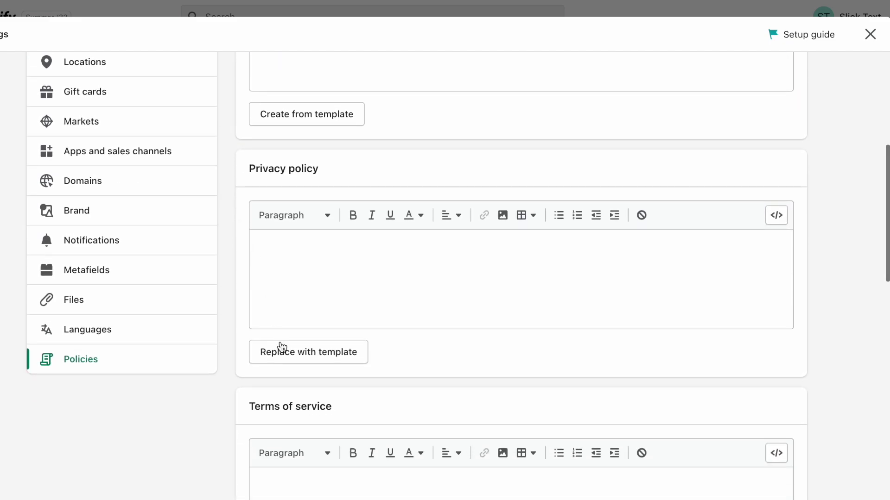
left_click(282, 349)
left_click(555, 304)
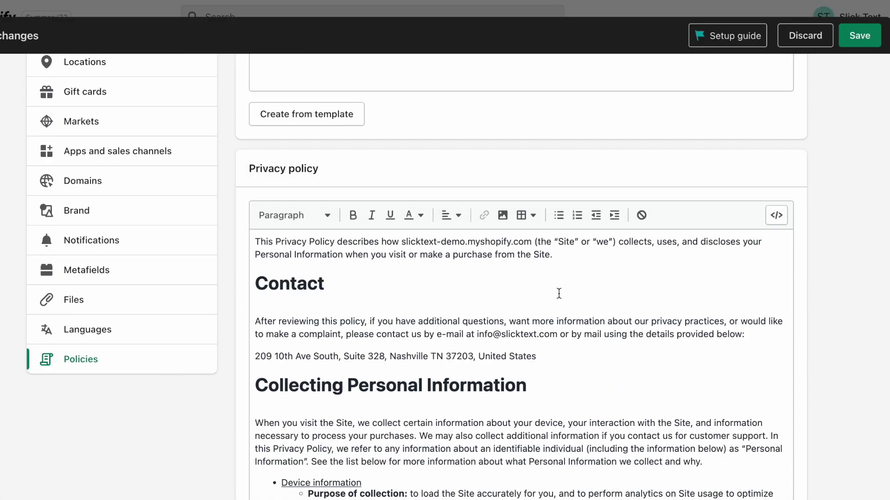
Paste the SlickText SMS privacy policy text into the policy above Last updated
scroll(288, 281, "down", 20)
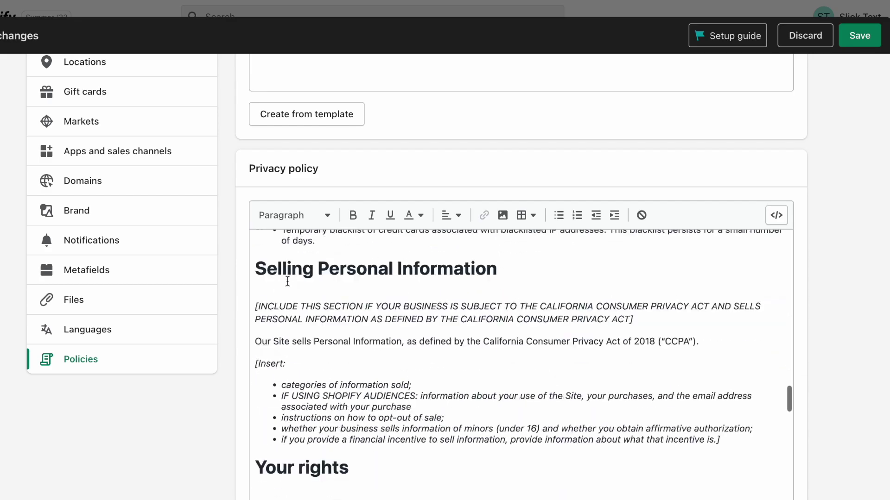
scroll(287, 281, "down", 20)
scroll(226, 268, "down", 3)
scroll(226, 262, "down", 3)
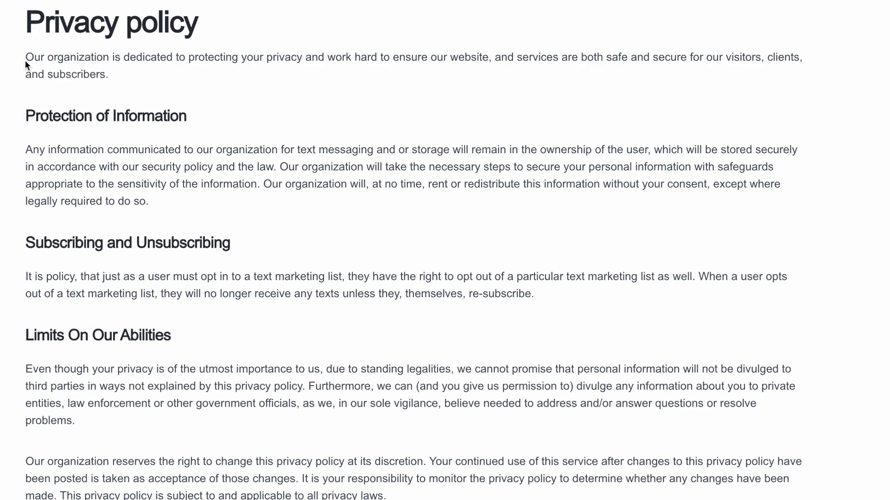
left_click_drag(28, 26, 294, 499)
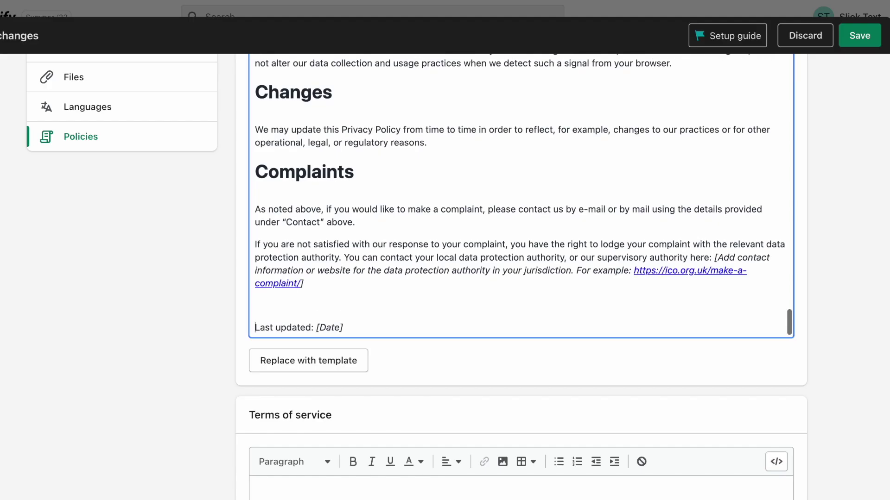
key("Return")
key("Up")
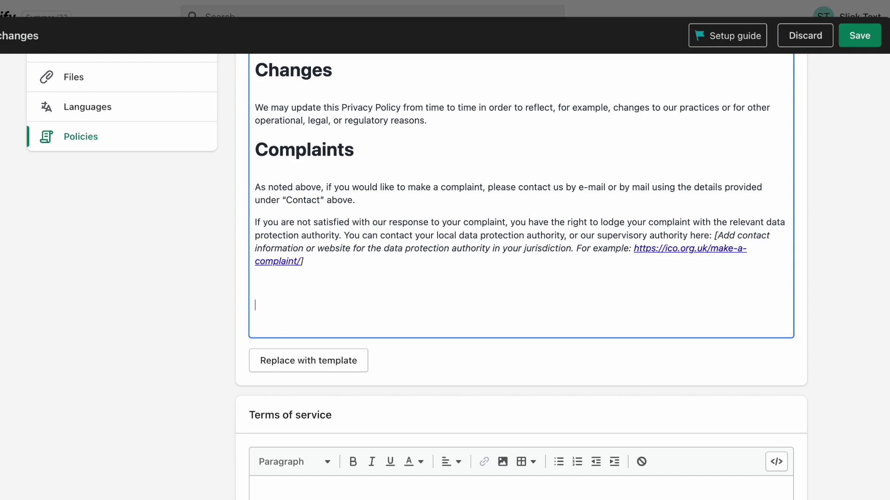
key("ctrl+v")
Prefix the pasted heading with 'SMS' so it reads SMS Privacy policy
scroll(388, 211, "up", 10)
scroll(388, 211, "up", 2)
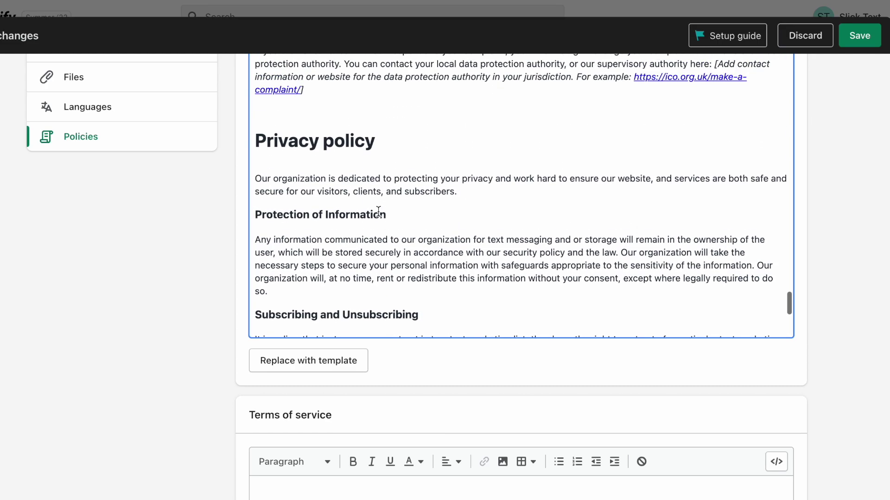
left_click(256, 142)
type("SMS")
scroll(521, 195, "up", 1)
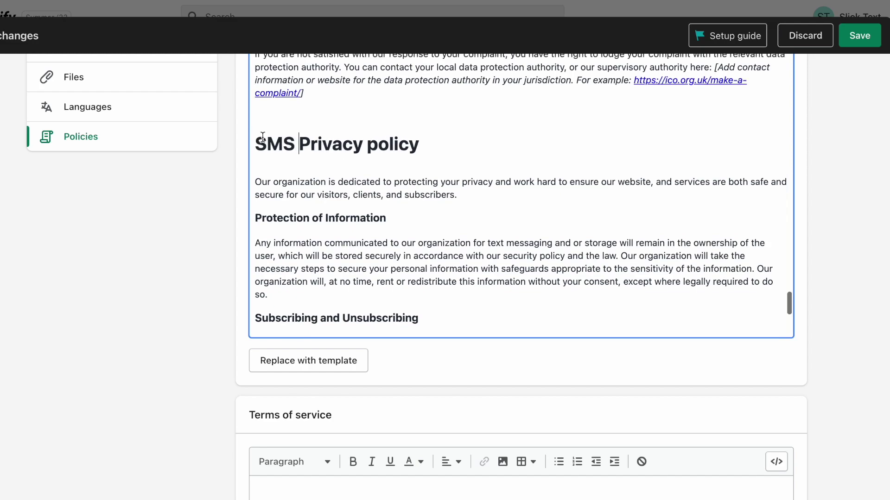
scroll(209, 349, "down", 5)
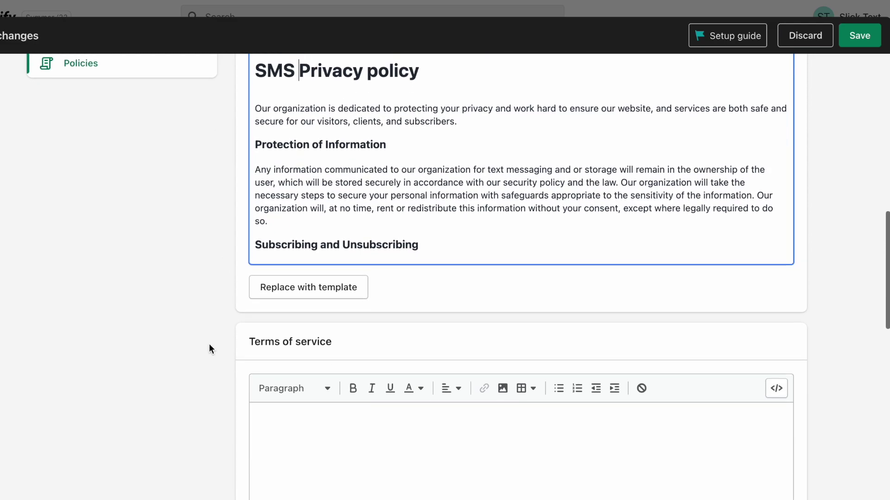
Replace the terms of service with the template and add the SMS terms text
left_click(288, 361)
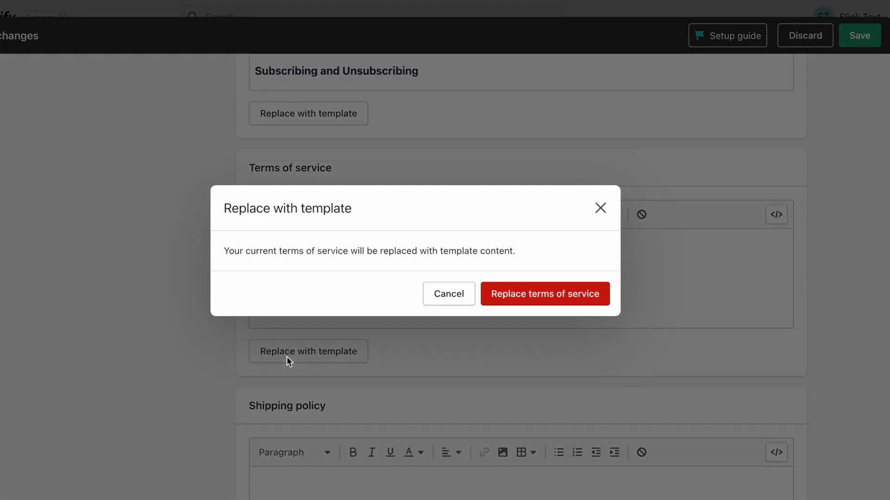
left_click(548, 294)
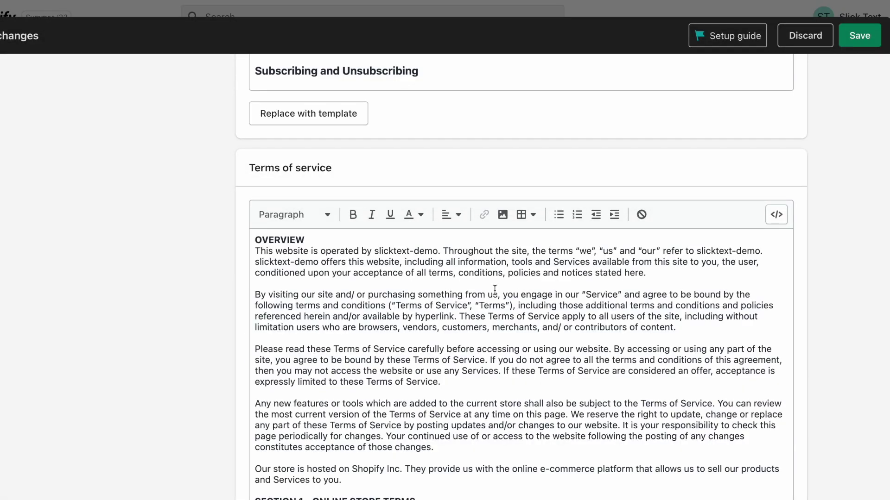
left_click_drag(25, 42, 362, 494)
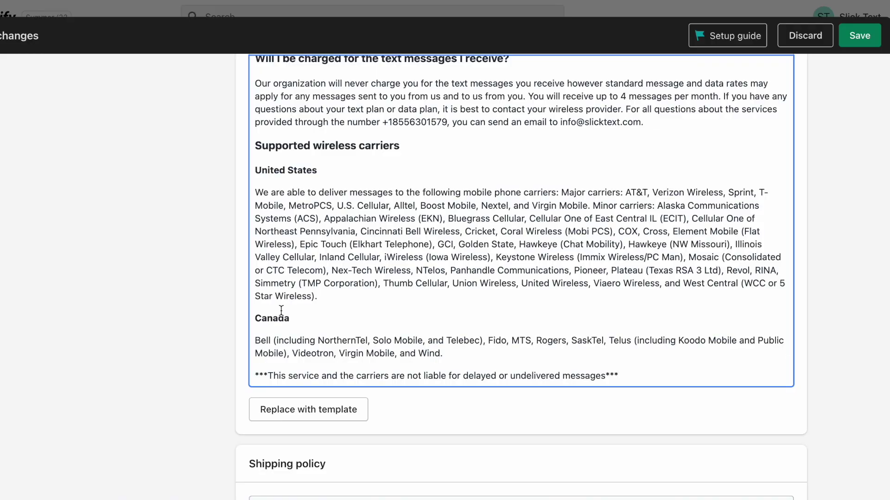
Rename the heading to 'SMS Terms & Conditions' and save the store policies
scroll(284, 307, "up", 5)
scroll(284, 307, "up", 6)
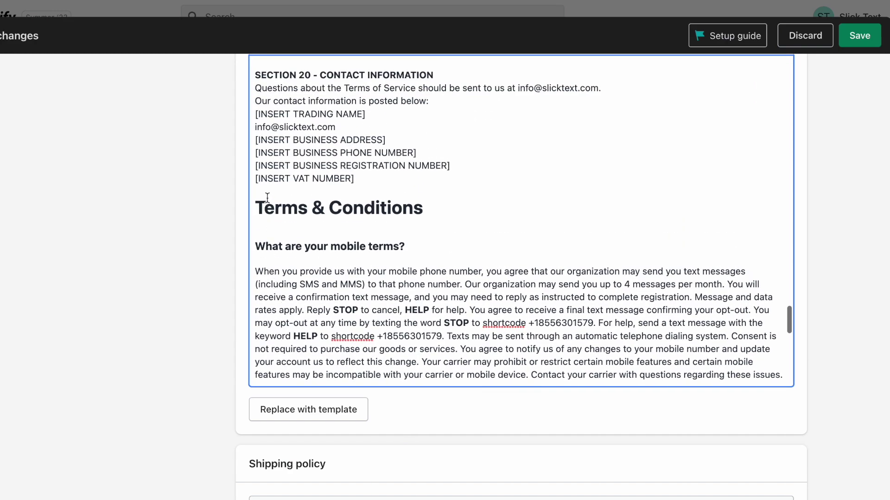
left_click(256, 207)
type("SMS")
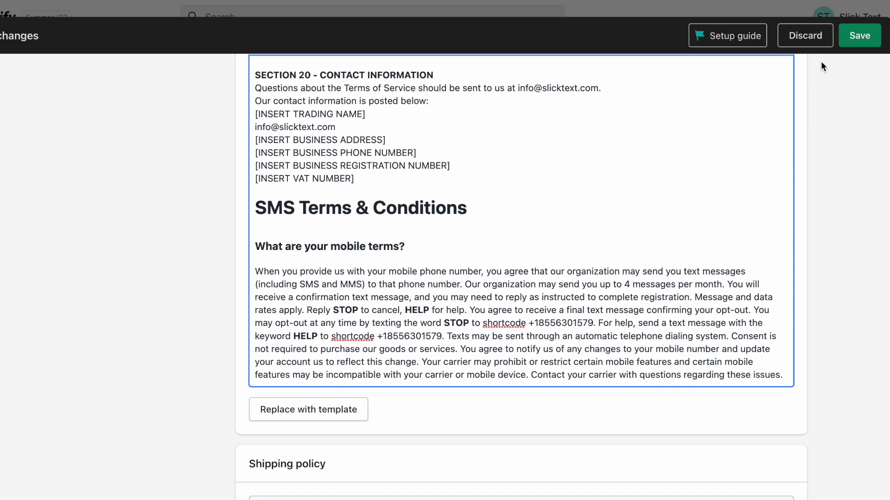
left_click(869, 35)
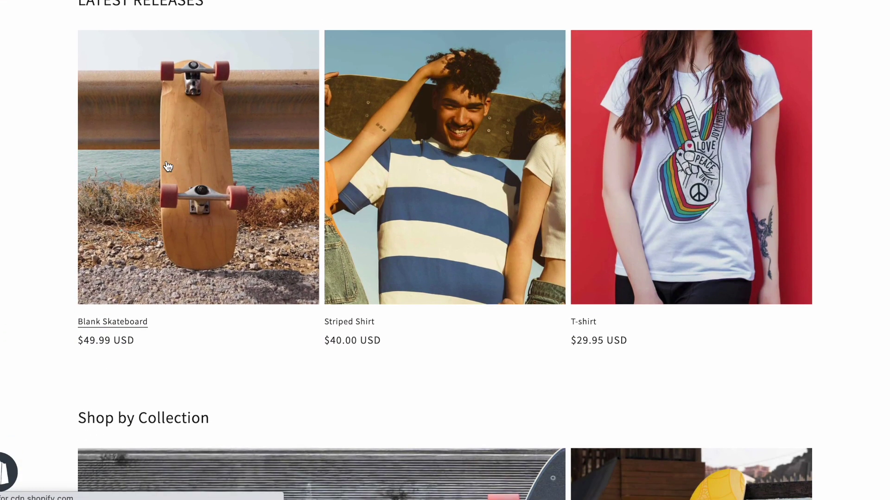
Open the Blank Skateboard product page and add it to the cart
left_click(164, 160)
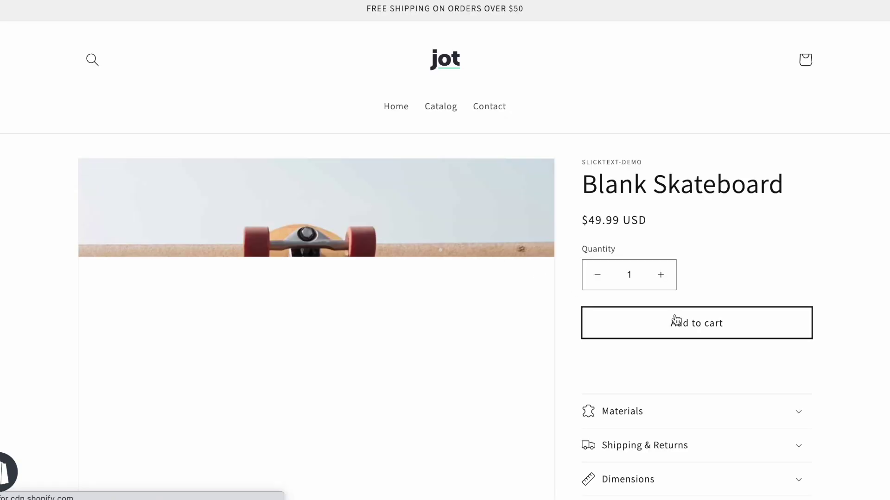
left_click(677, 319)
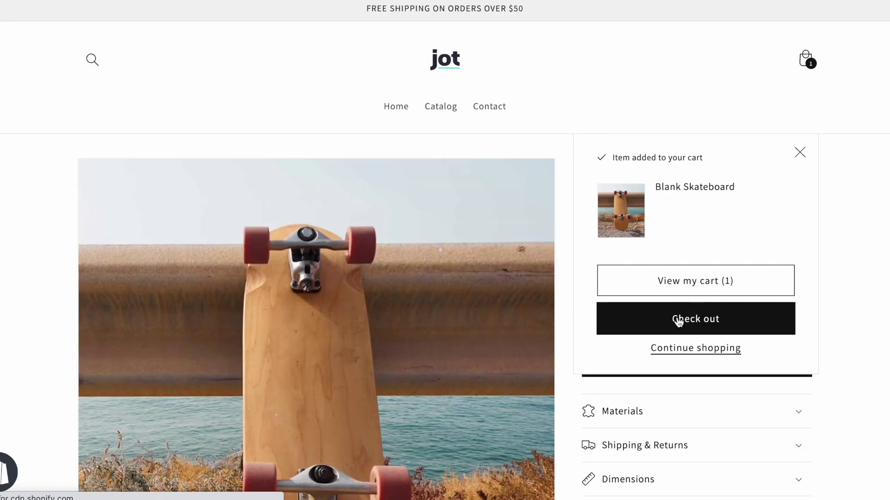
At checkout, enter the phone number, opt in to news-and-offers texts, and continue to shipping
left_click(676, 319)
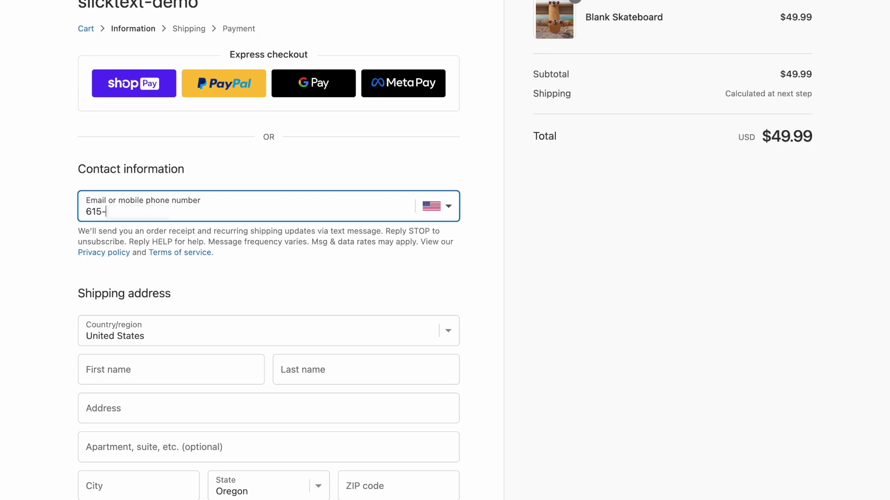
type("7463872")
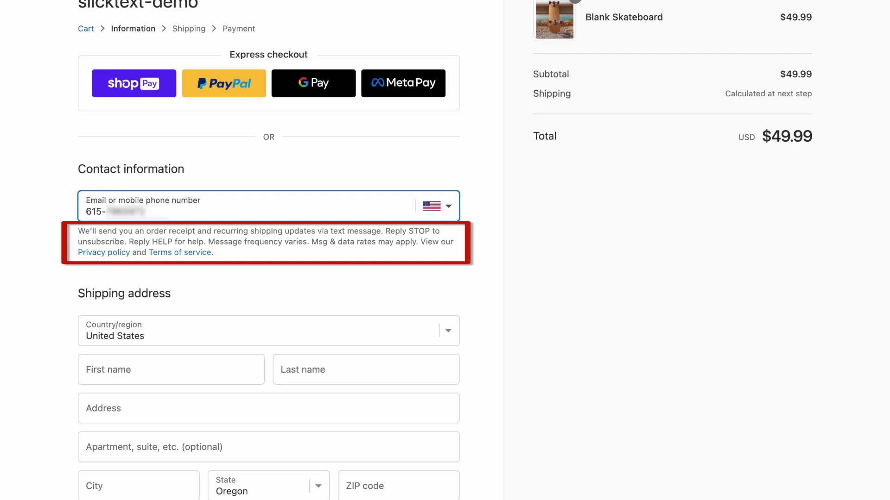
scroll(96, 208, "down", 3)
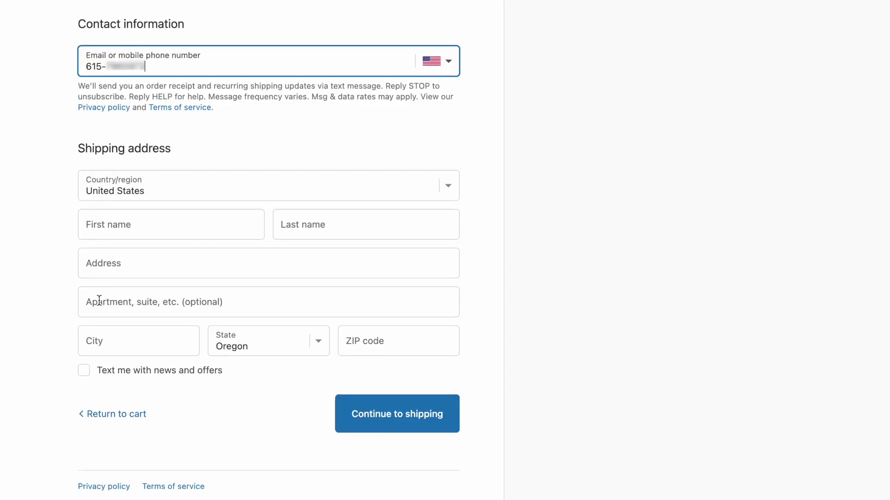
left_click(84, 371)
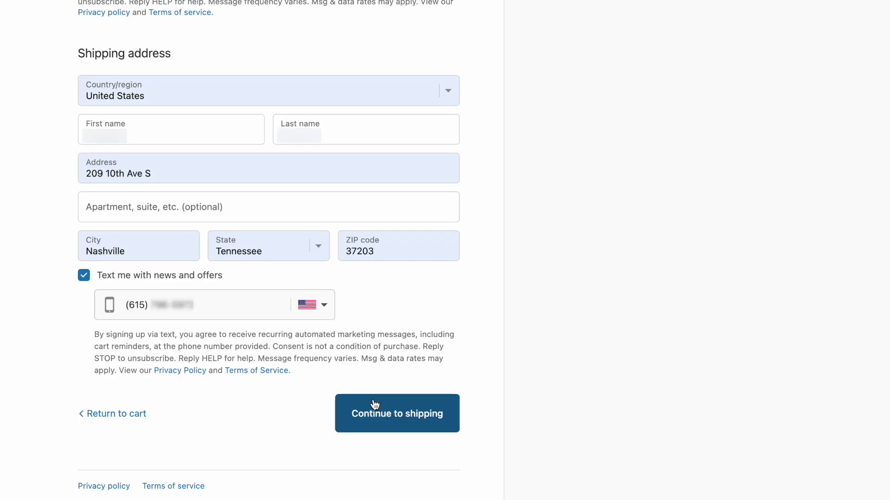
left_click(374, 404)
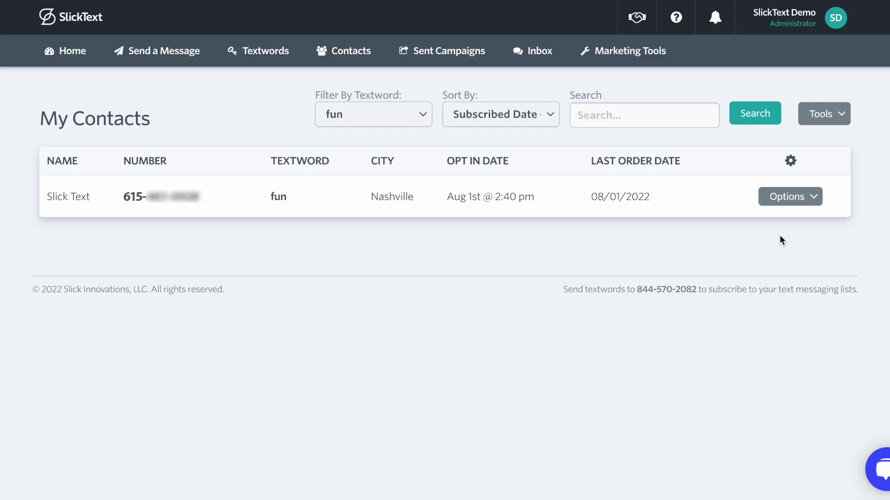
Open the Nashville contact's View / Edit page and scroll to its order custom fields
left_click(784, 204)
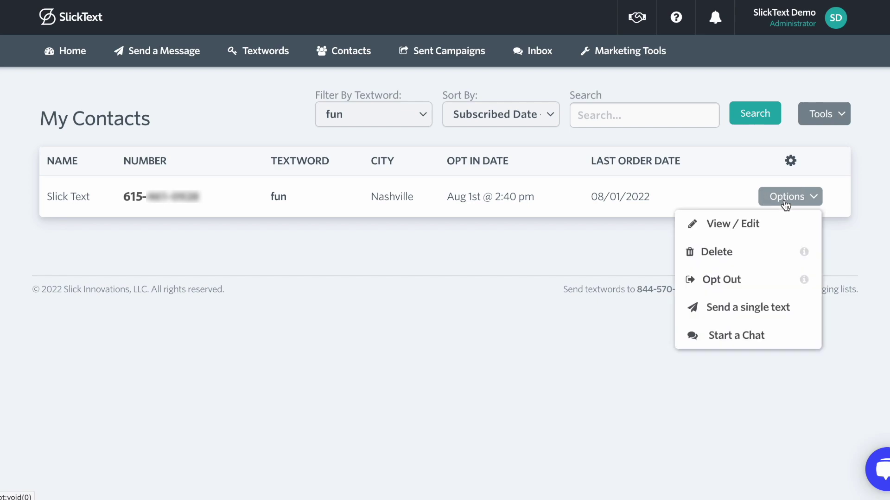
left_click(778, 224)
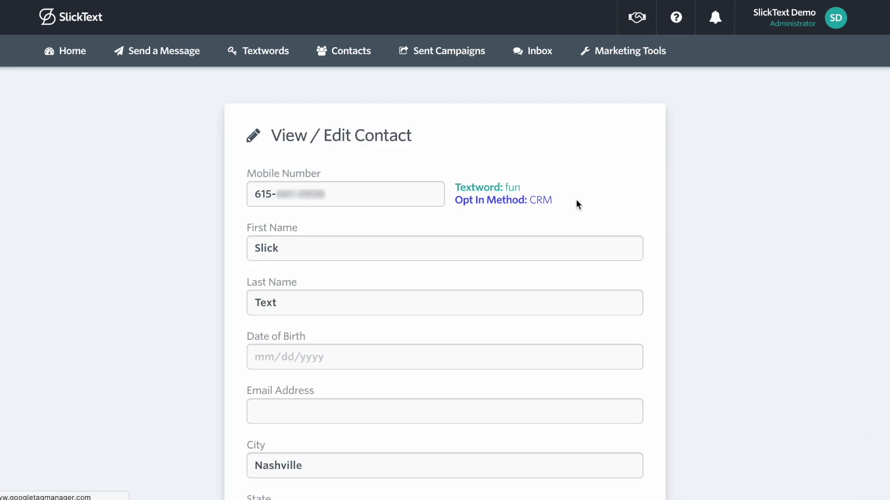
scroll(577, 204, "down", 1)
scroll(576, 204, "down", 8)
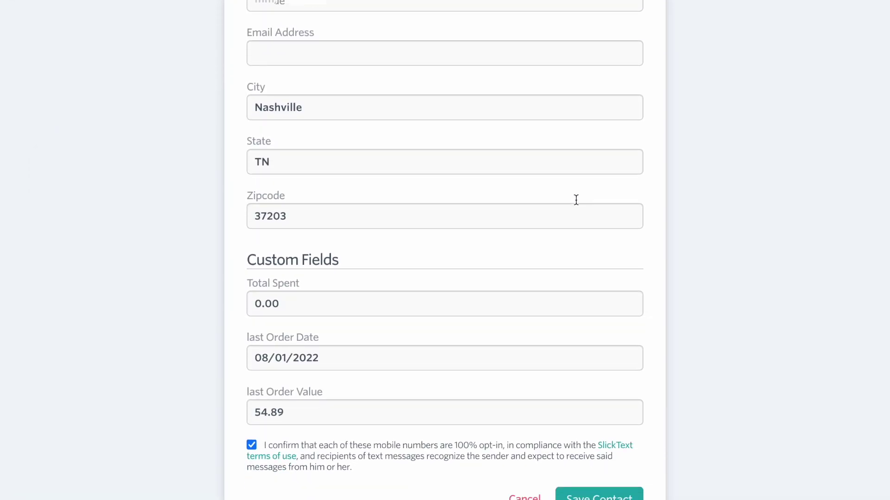